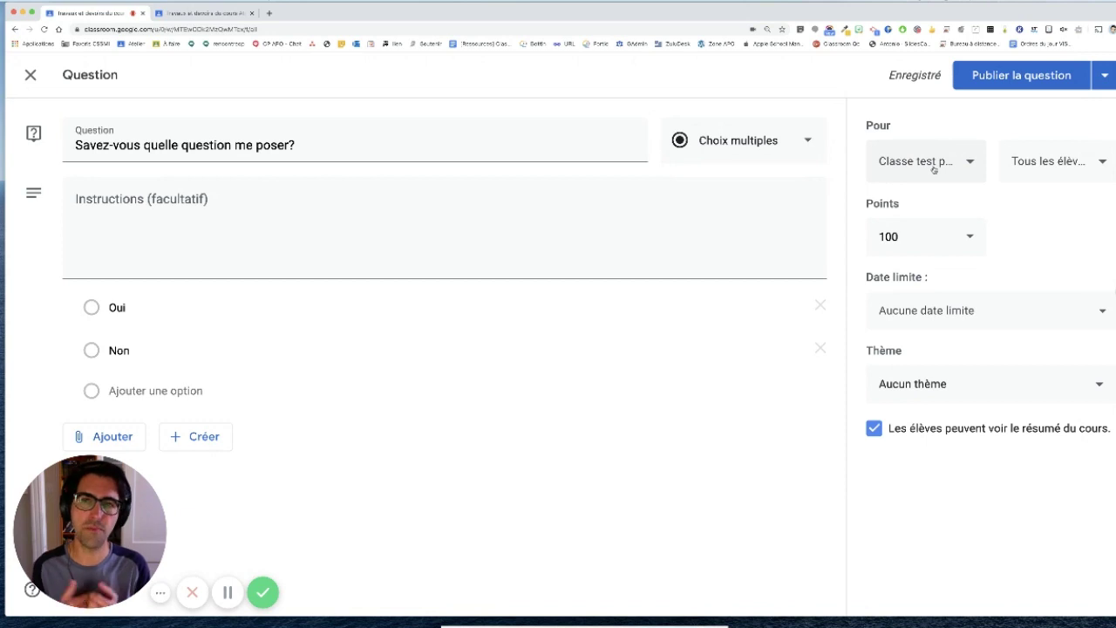
left_click(964, 163)
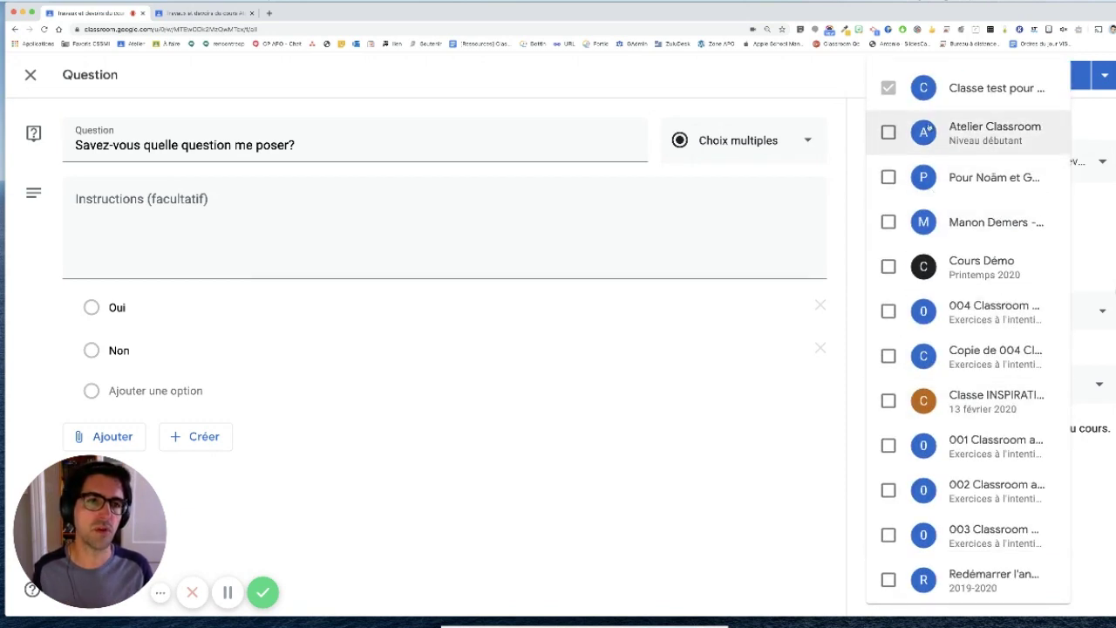
left_click(888, 177)
left_click(888, 133)
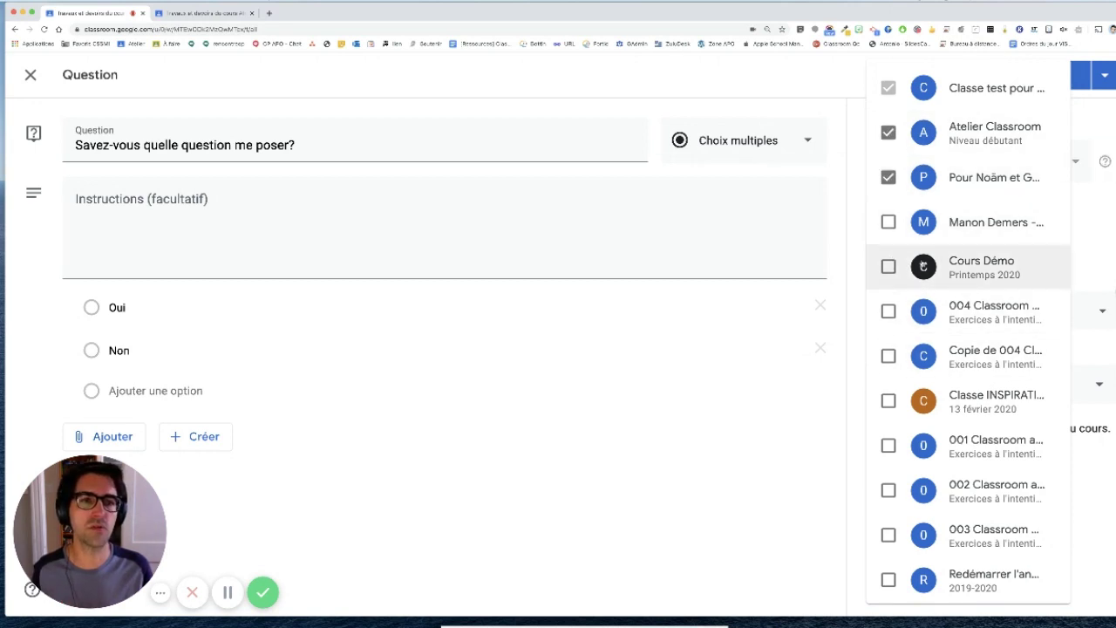
left_click(889, 177)
left_click(888, 133)
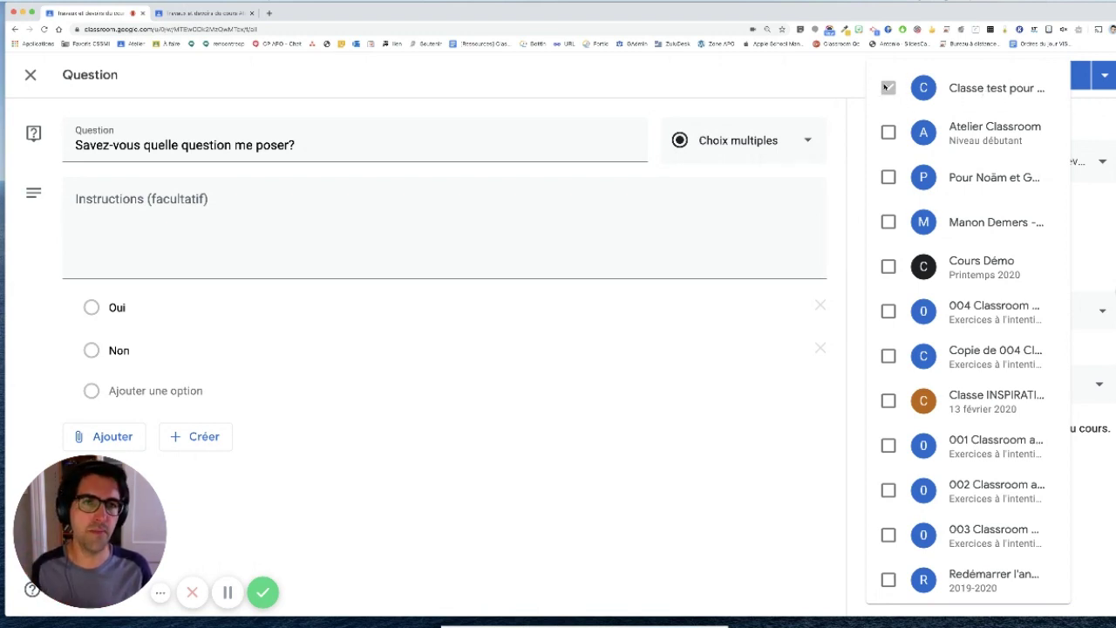
left_click(887, 133)
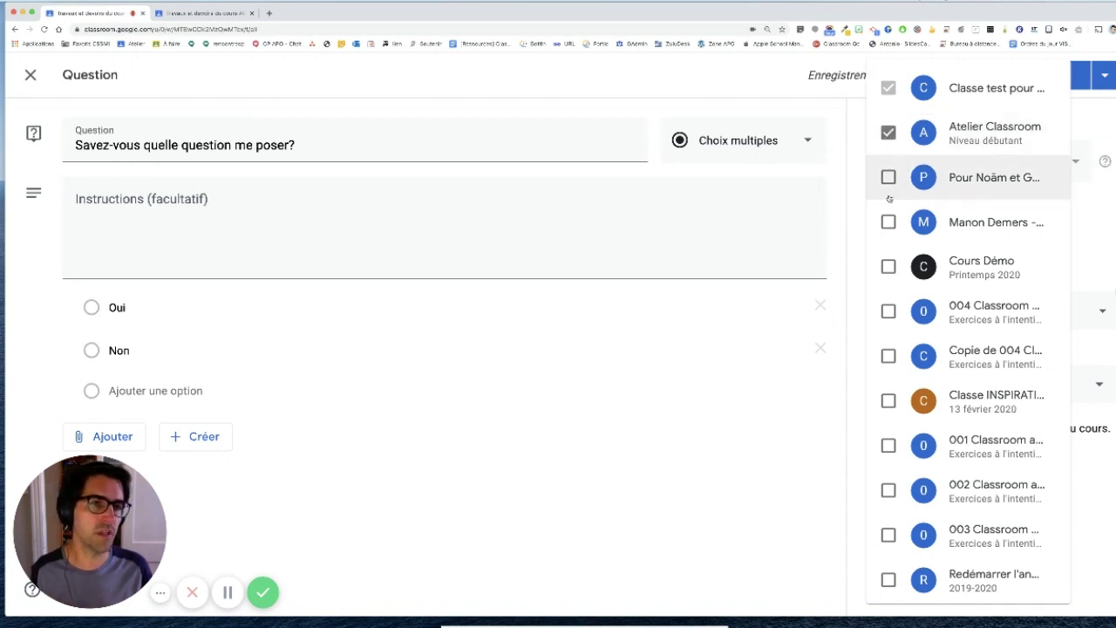
left_click(887, 133)
left_click(1080, 166)
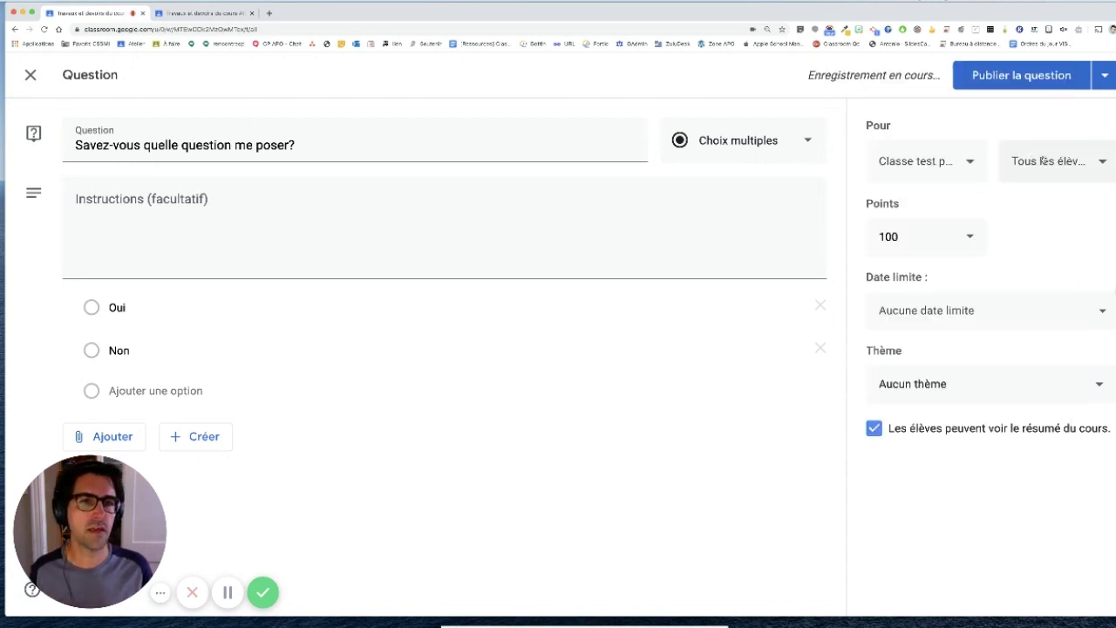
left_click(1082, 166)
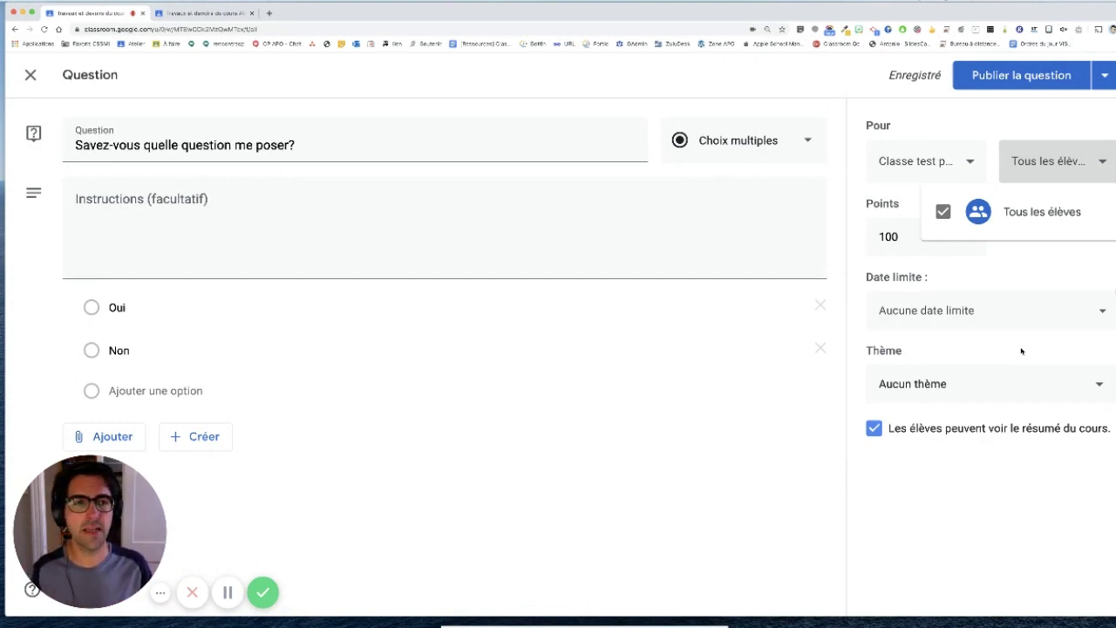
left_click(1067, 268)
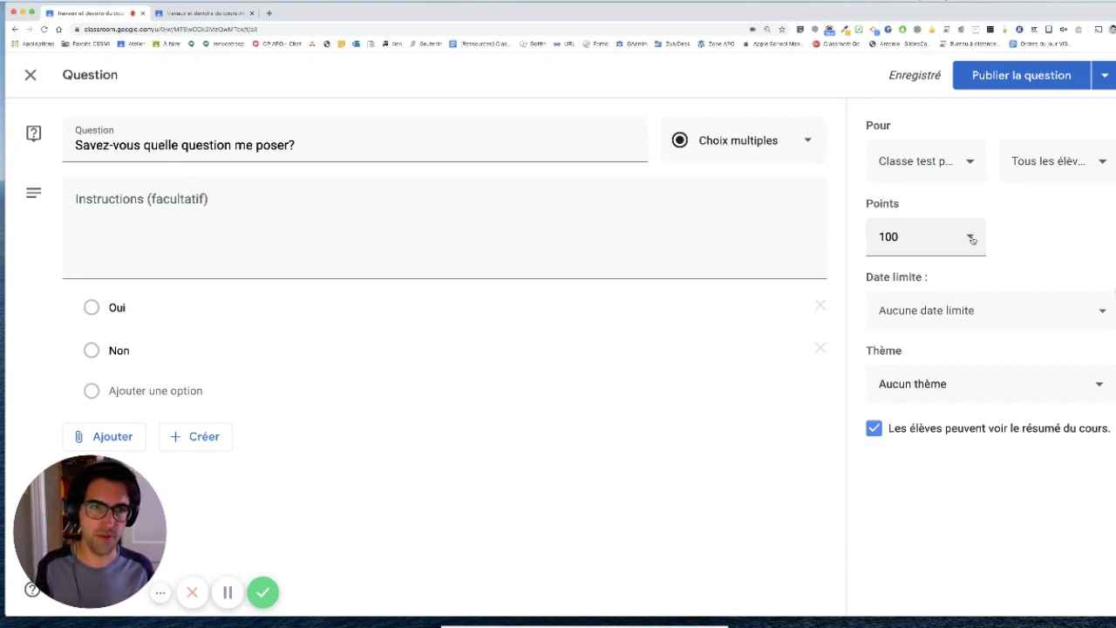
Set the question's points to 50.
left_click(972, 237)
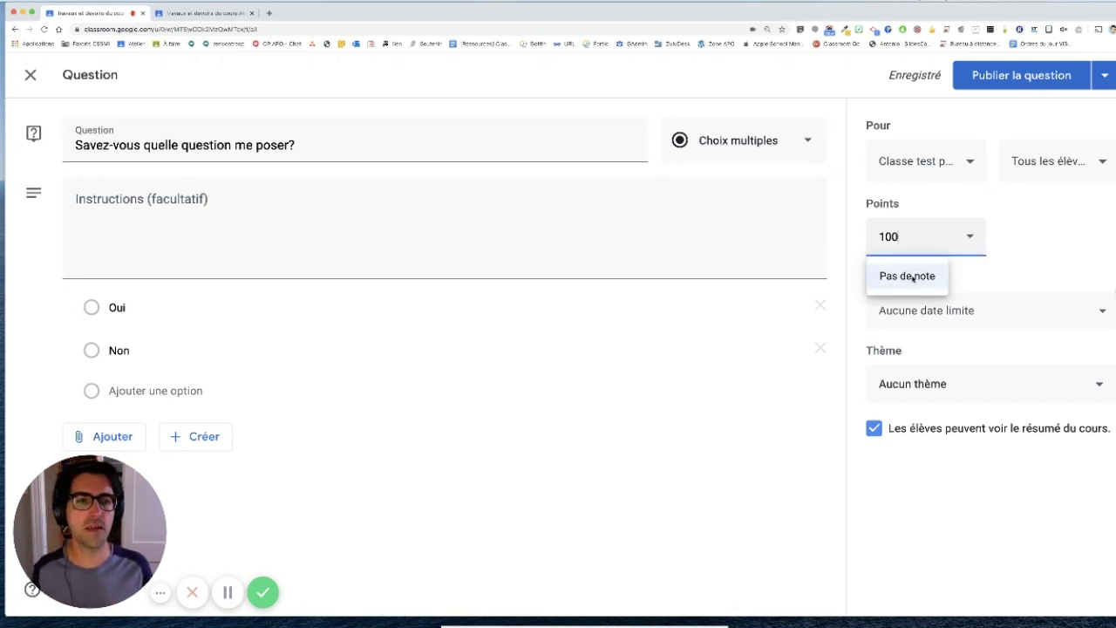
left_click_drag(900, 236, 873, 236)
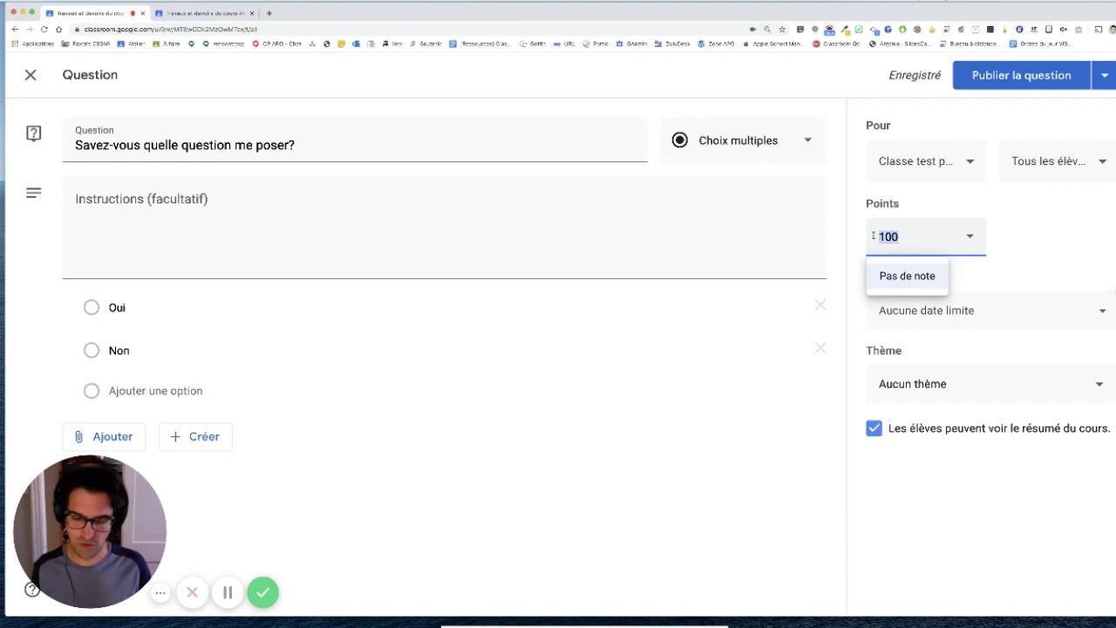
type("50")
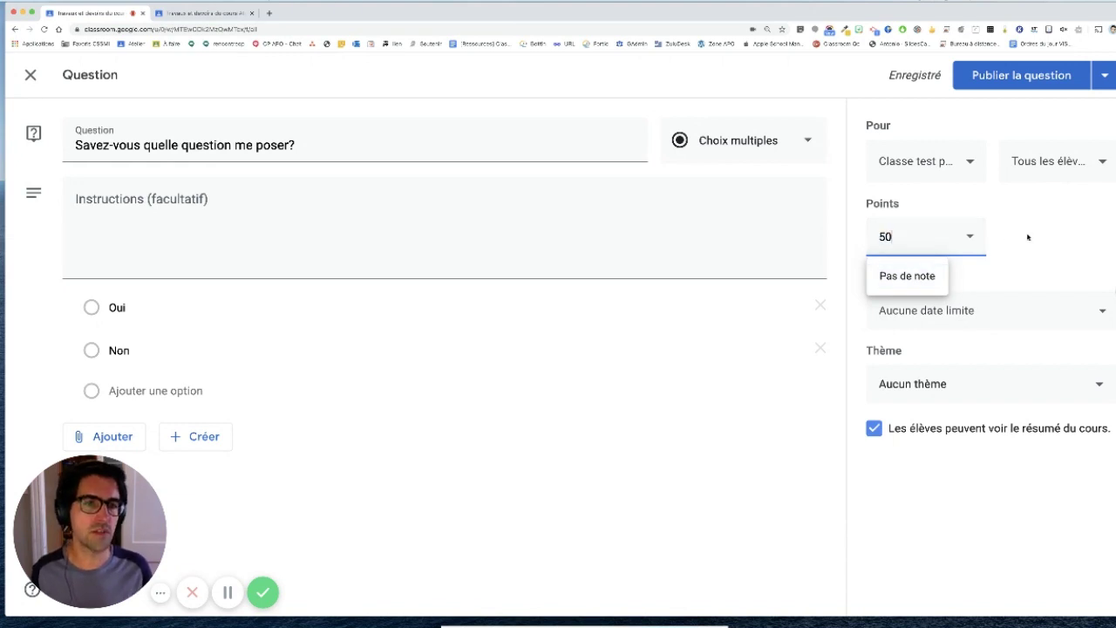
left_click(1028, 236)
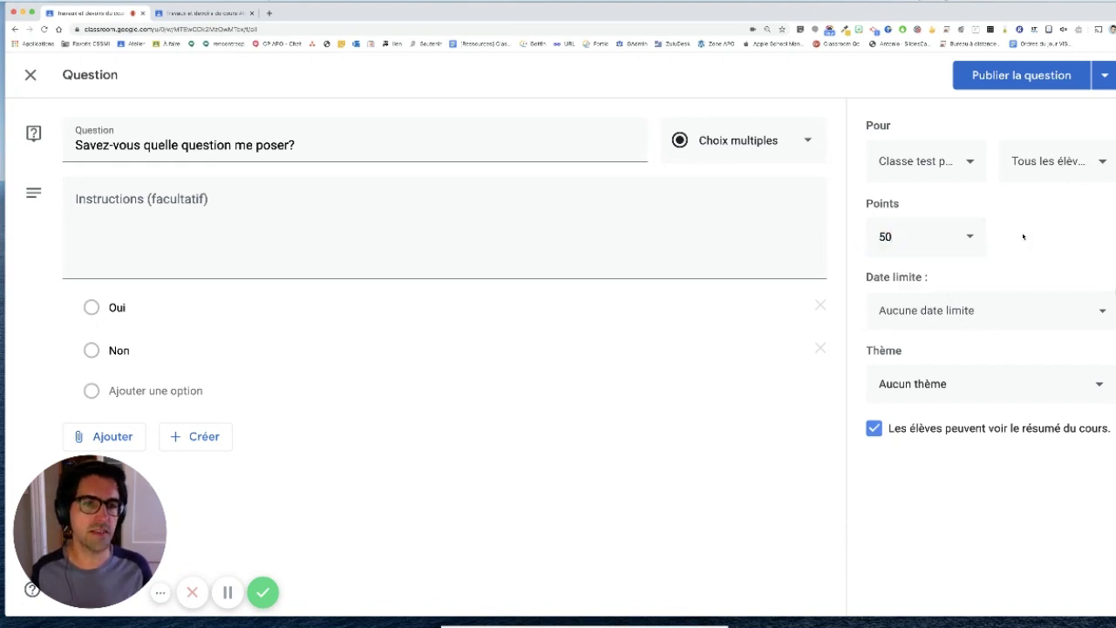
Set the question's points to 1.
left_click(967, 237)
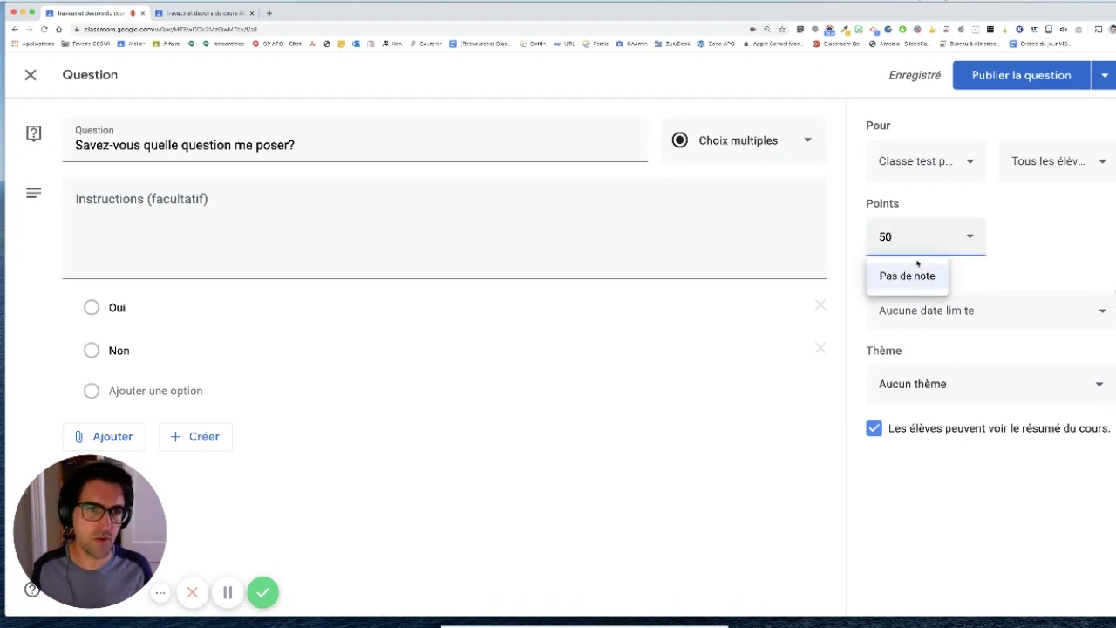
type("1")
left_click_drag(914, 237, 868, 237)
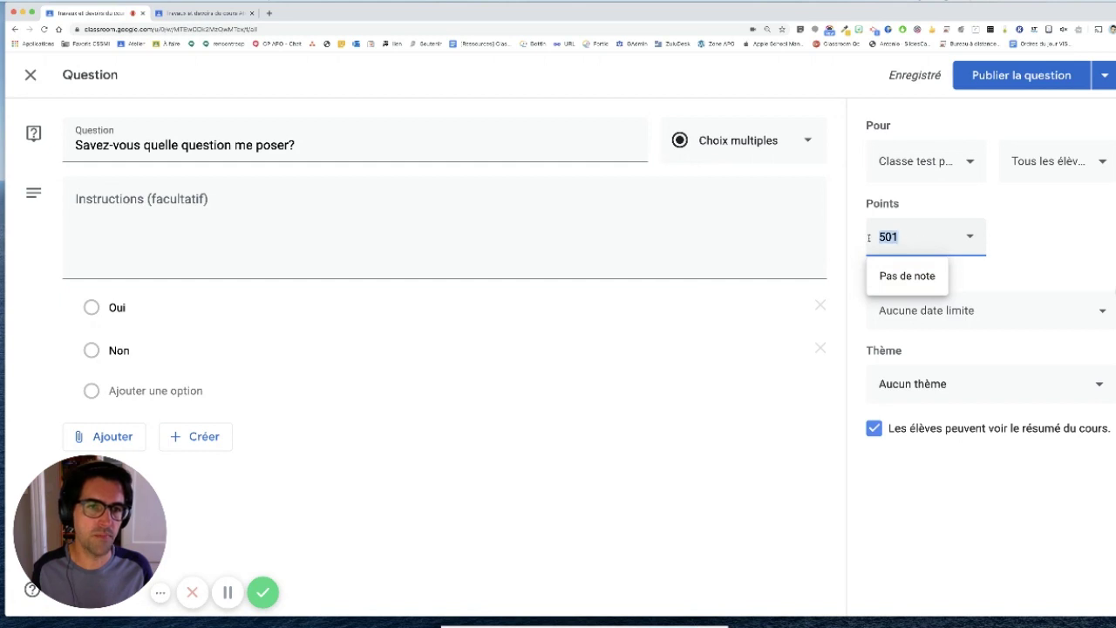
type("1")
left_click(1038, 259)
Make the question ungraded by choosing "Pas de note" for its points.
left_click(968, 238)
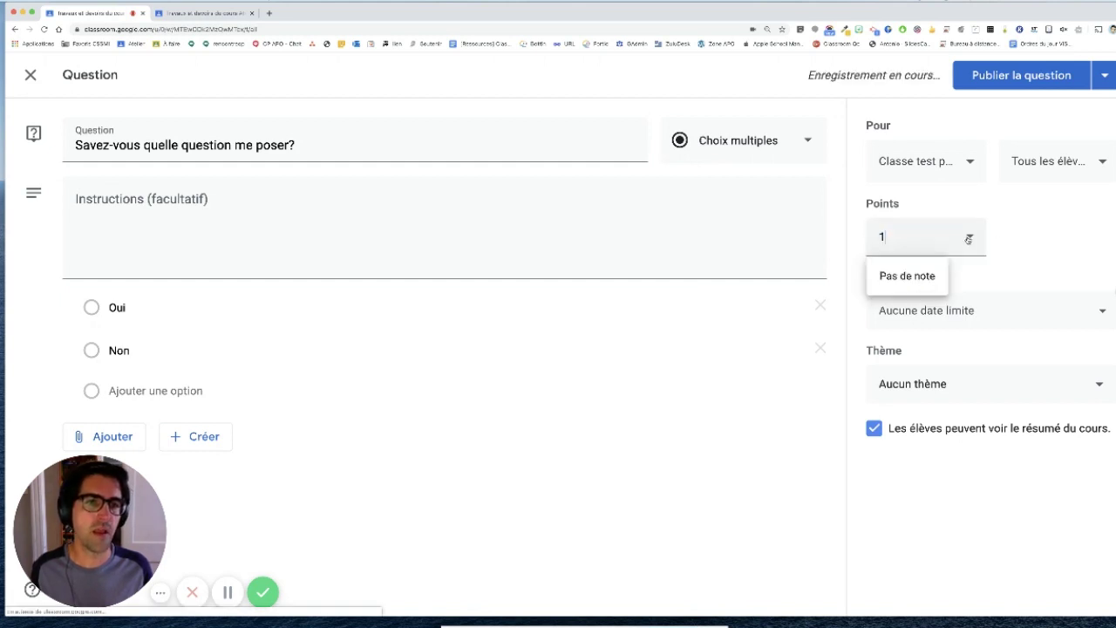
left_click(914, 277)
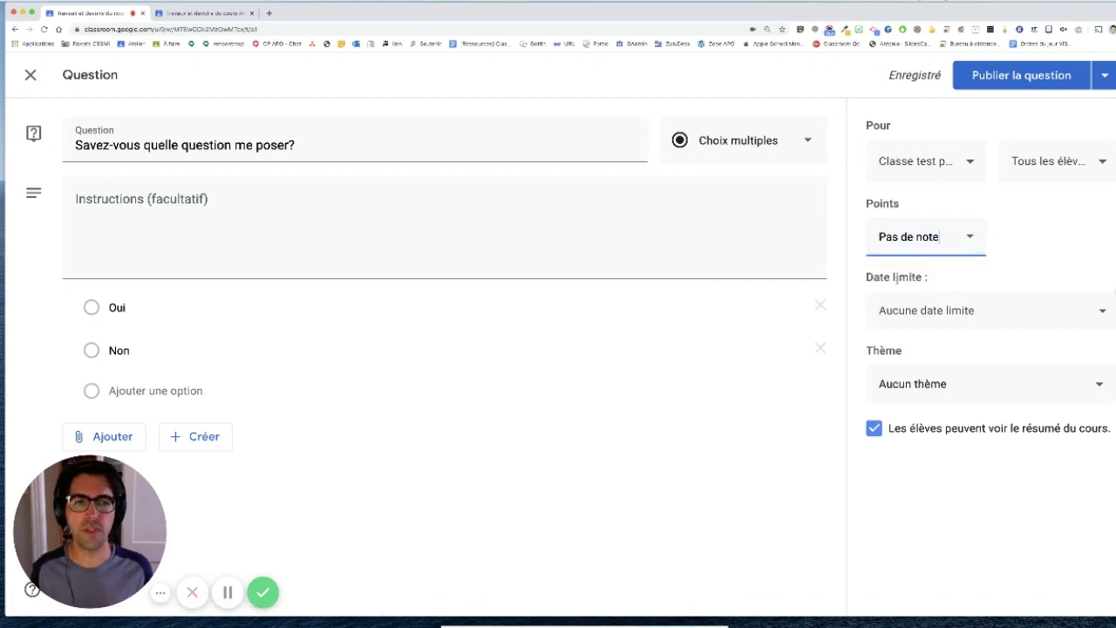
Set the question's due date to 2 juin 2020 at 12:00.
left_click(1102, 312)
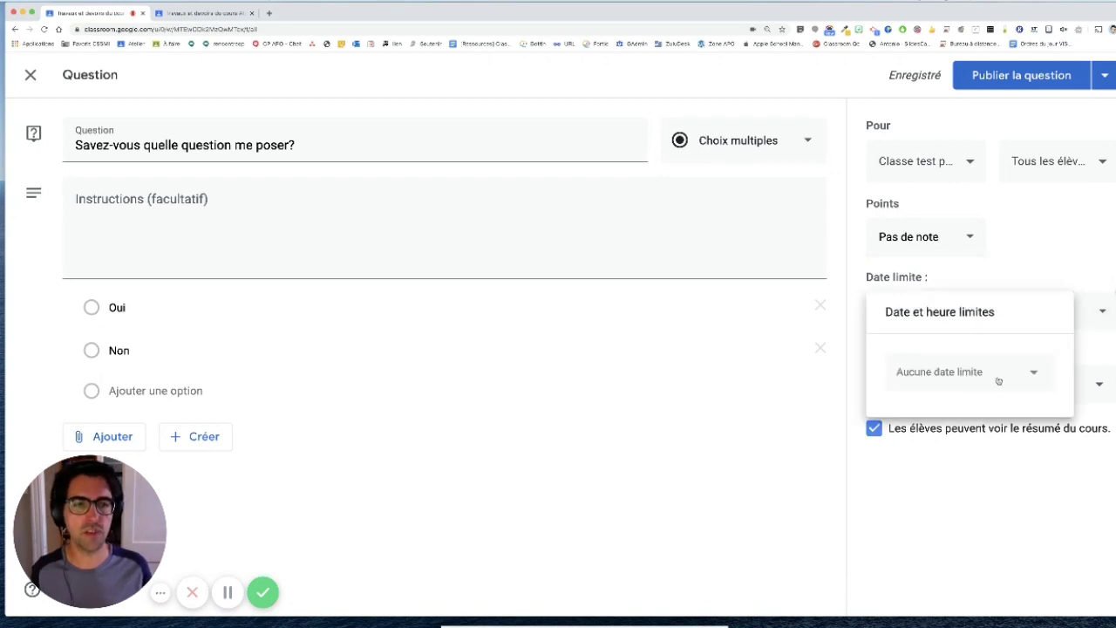
left_click(1033, 378)
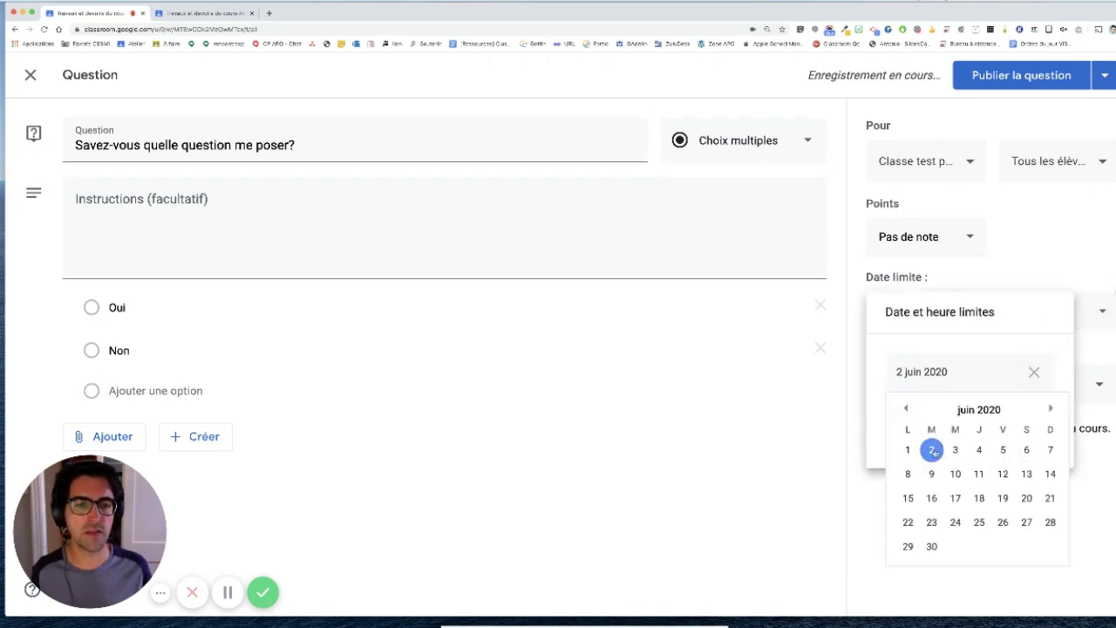
left_click(932, 450)
left_click(932, 423)
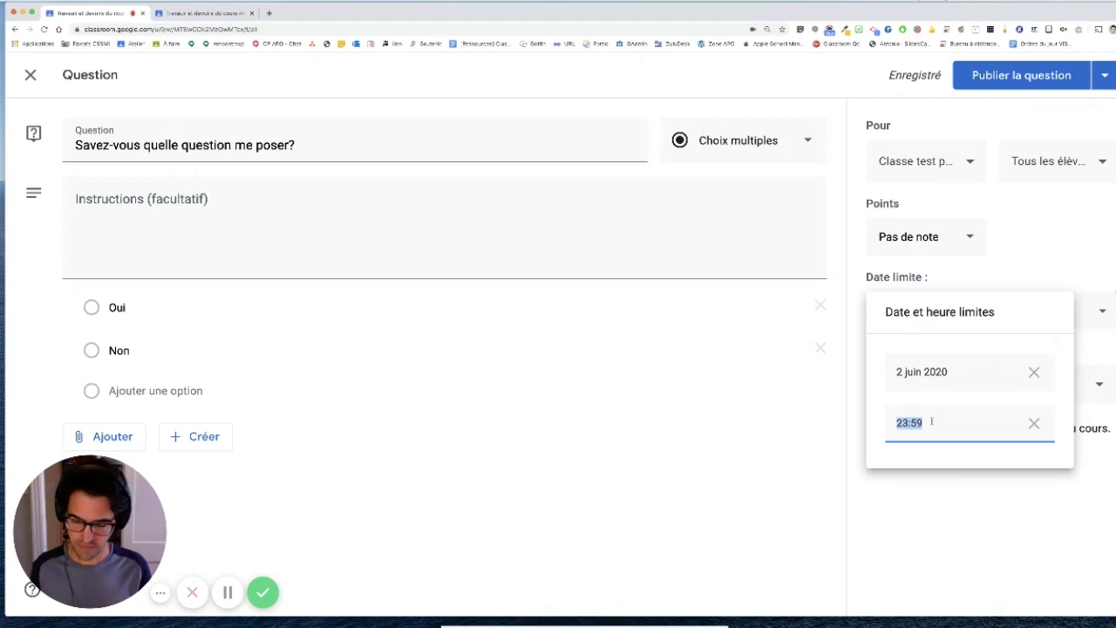
type("12:00")
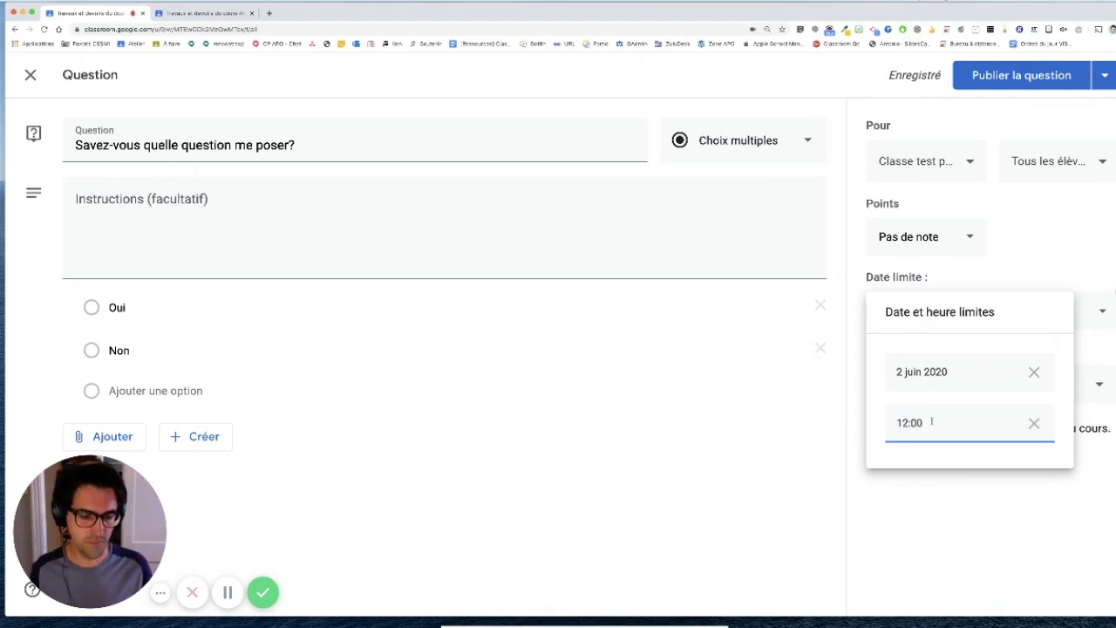
left_click(1022, 258)
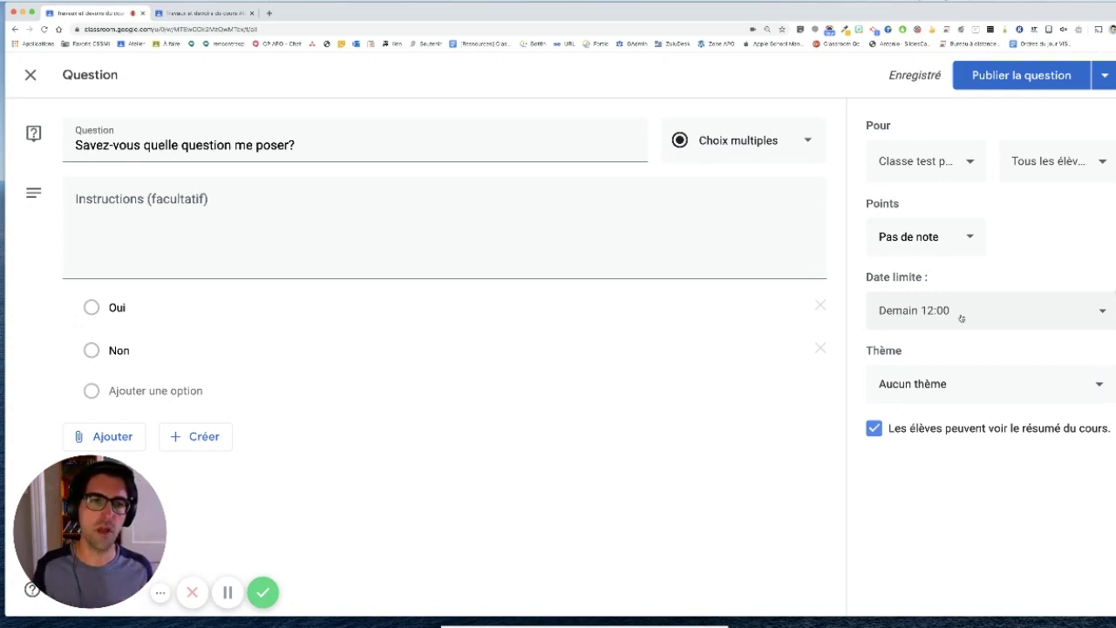
Create a new theme named "Questions" for the question and publish the question to the class.
left_click(935, 384)
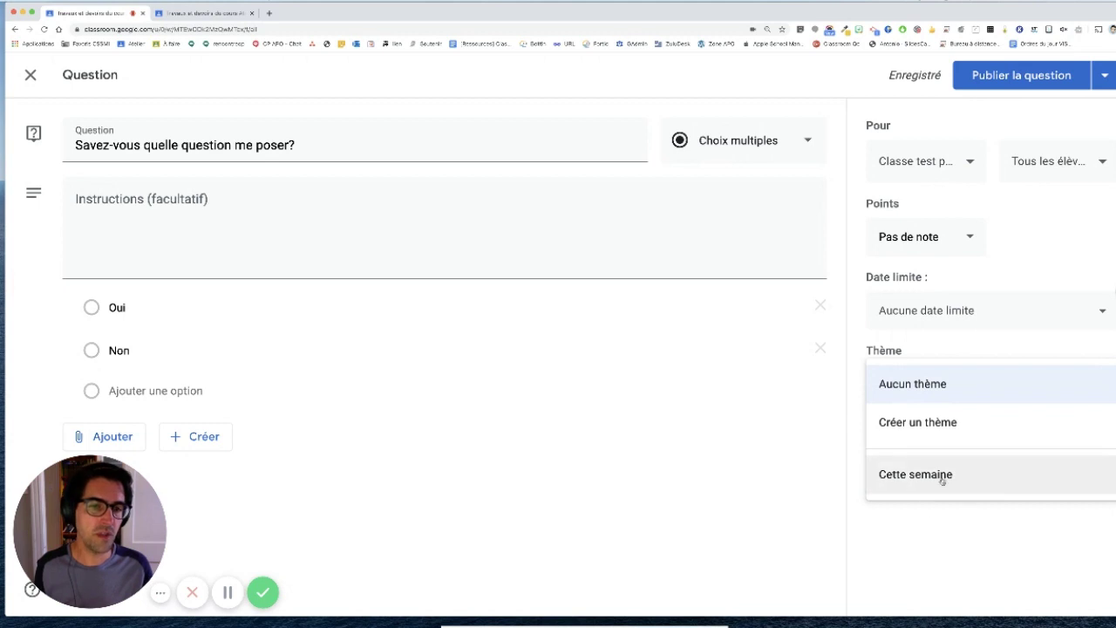
left_click(929, 427)
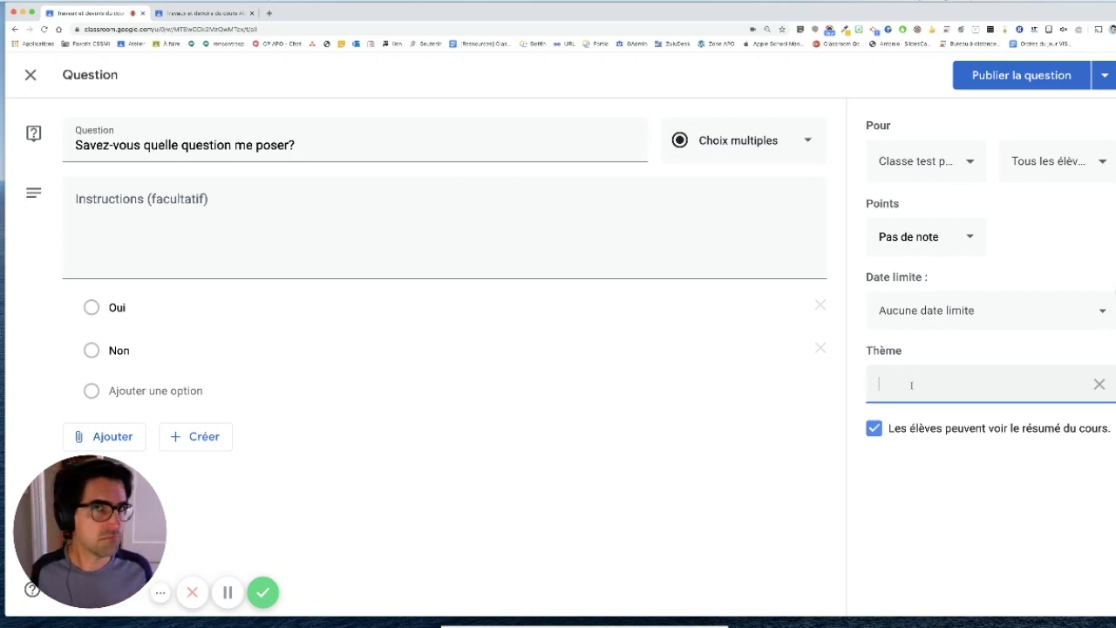
type("Question")
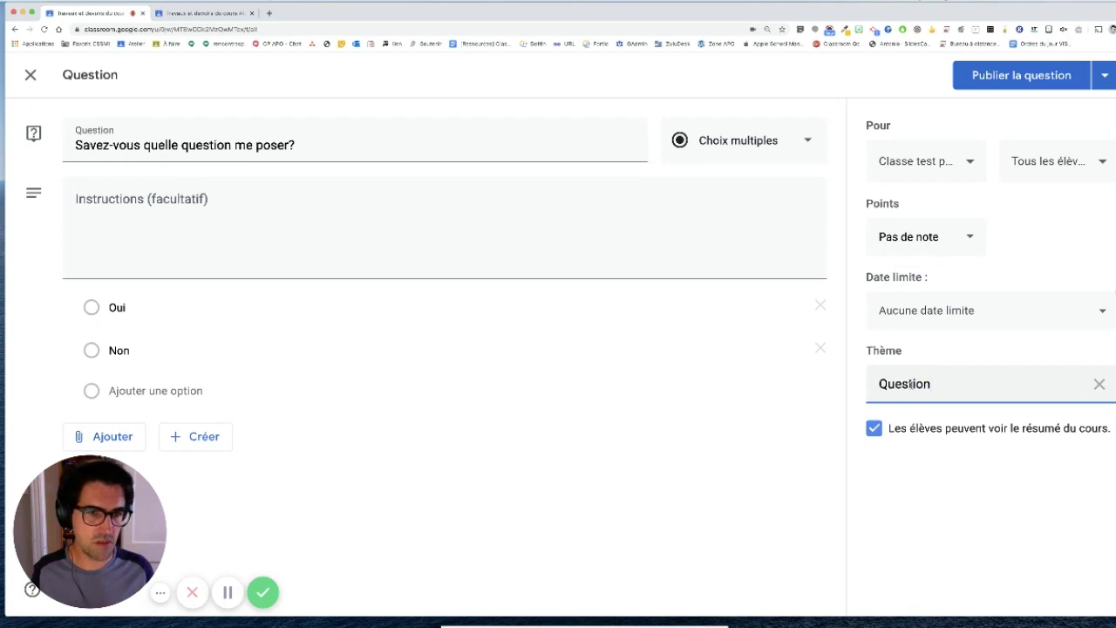
type("s")
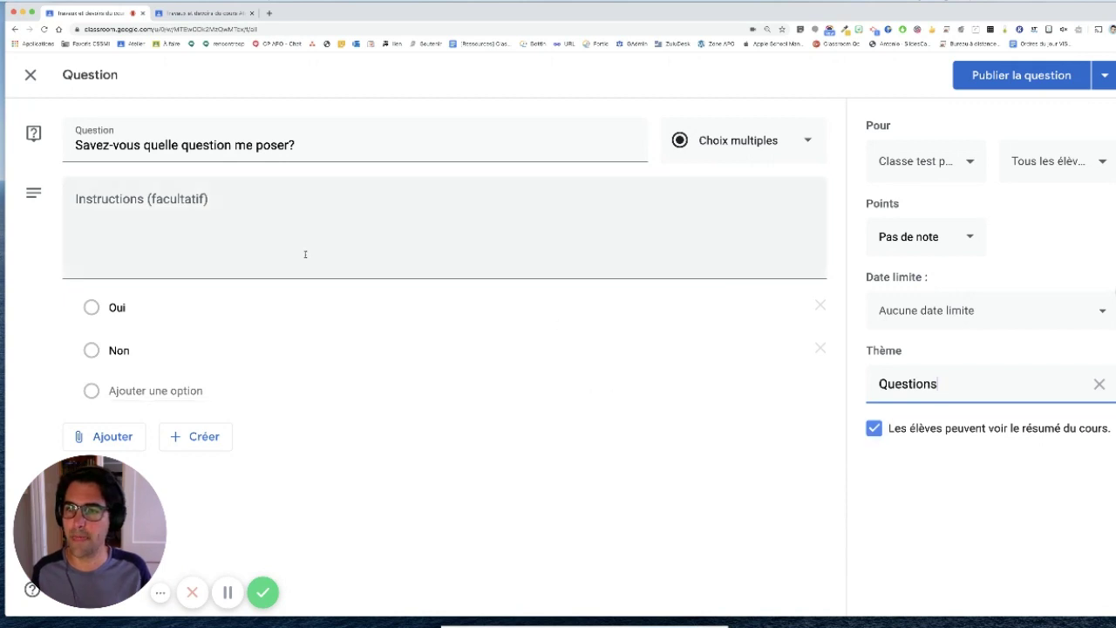
left_click(1016, 78)
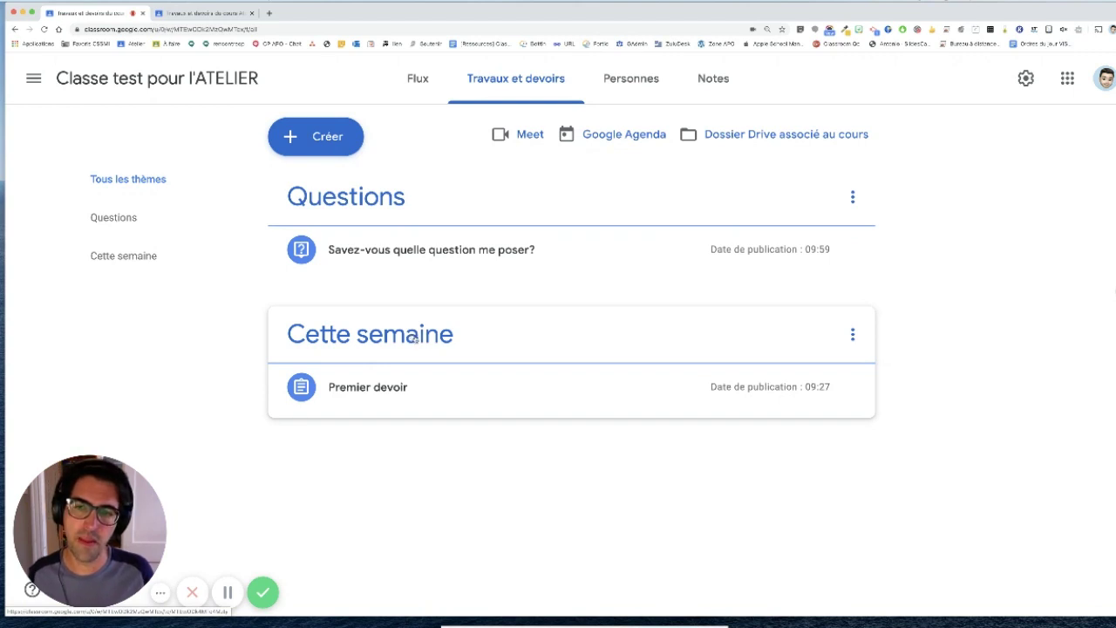
Move the "Cette semaine" theme above the "Questions" theme in the class's coursework list.
left_click_drag(409, 341, 414, 184)
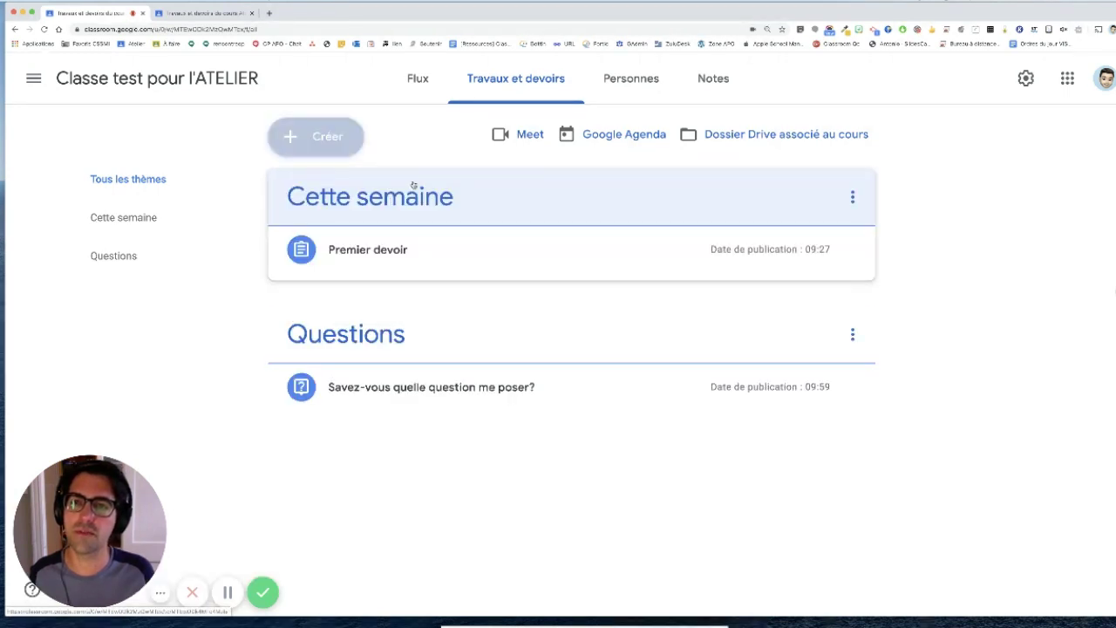